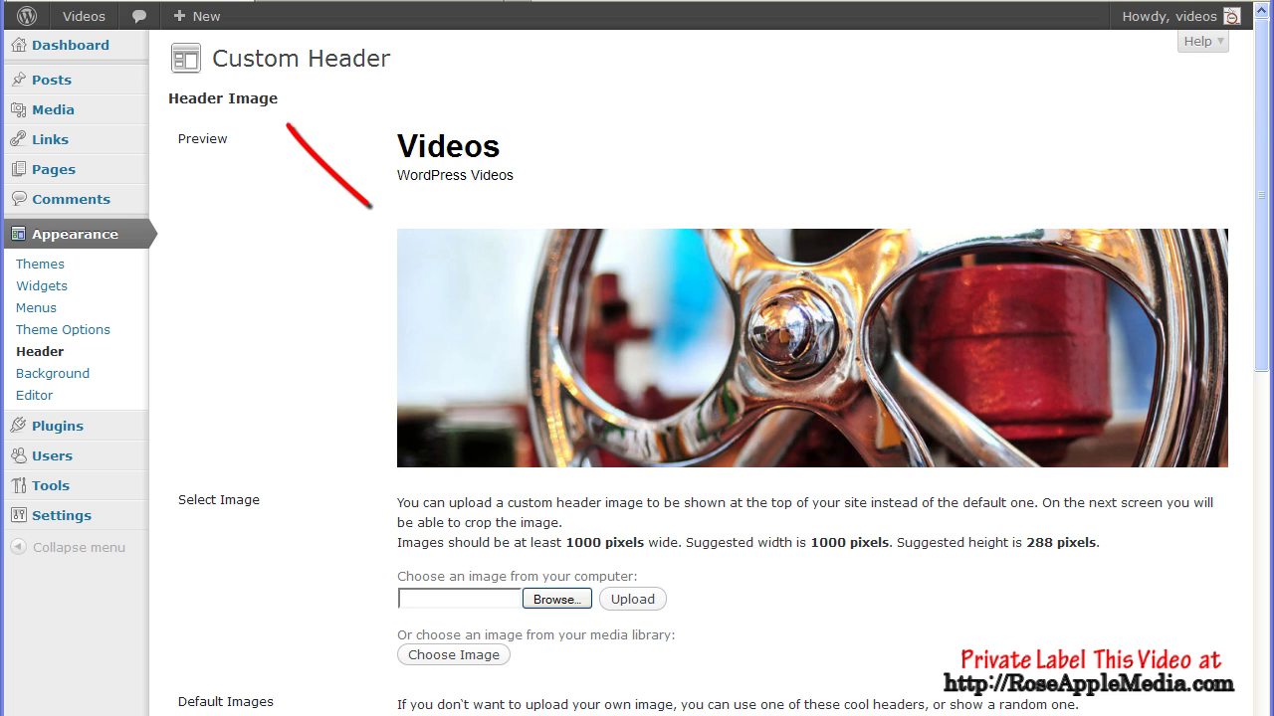
Step: Upload dvd.png from the computer as a new header image
{"action": "mouse_move", "coordinate": [1255, 145]}
{"action": "left_mouse_down"}
{"action": "mouse_move", "coordinate": [1254, 547]}
{"action": "mouse_move", "coordinate": [1260, 139]}
{"action": "left_mouse_up"}
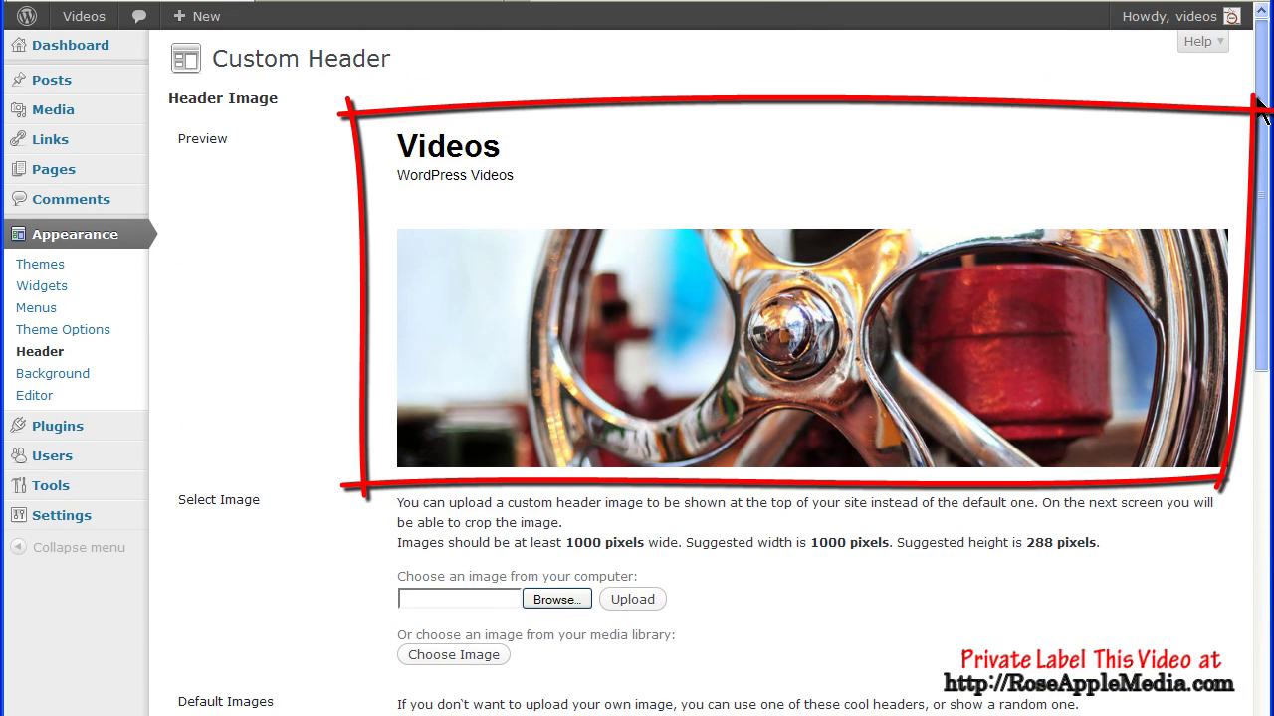
{"action": "left_click_drag", "start_coordinate": [1261, 100], "coordinate": [1251, 235]}
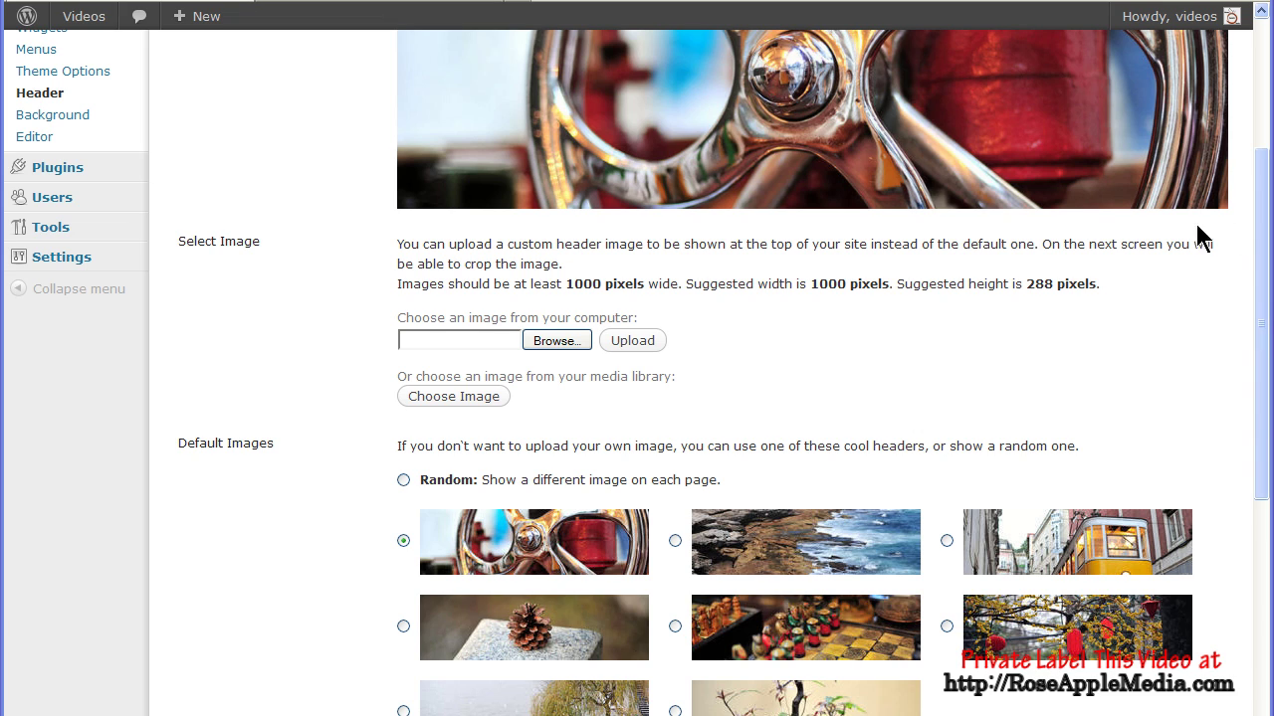
{"action": "left_click", "coordinate": [557, 340]}
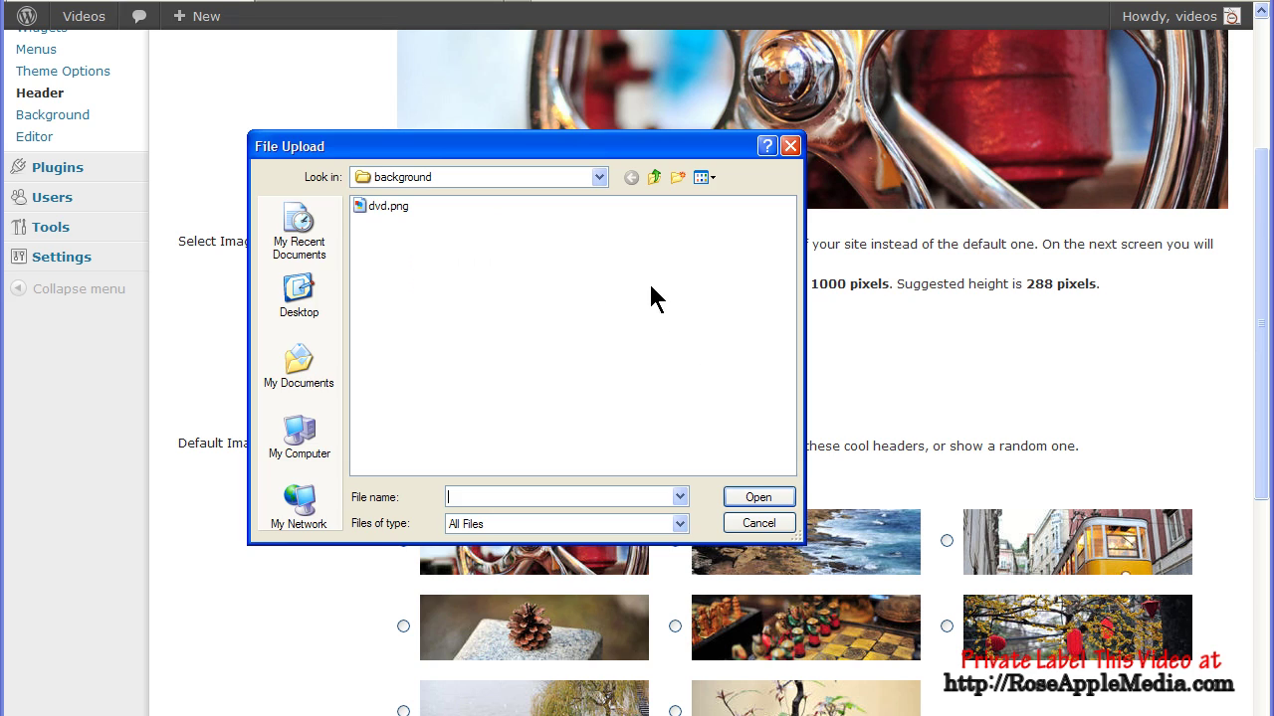
{"action": "left_click", "coordinate": [378, 206]}
{"action": "left_click", "coordinate": [749, 496]}
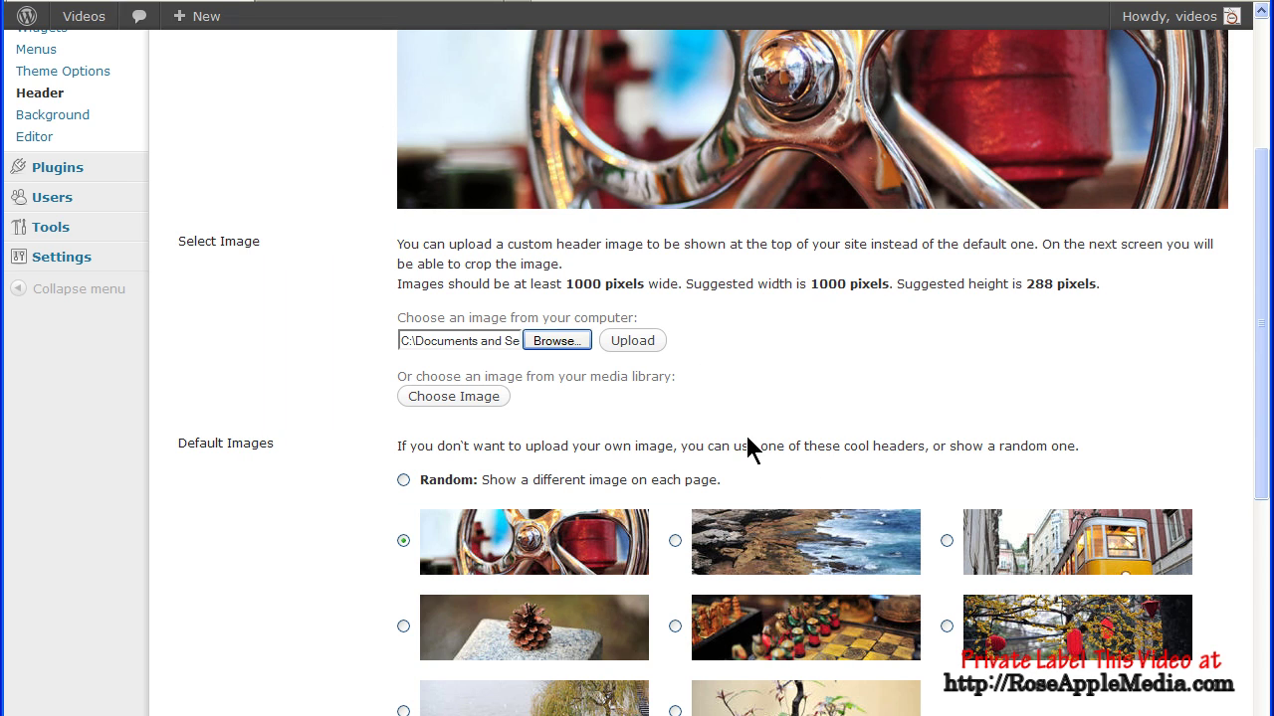
{"action": "left_click", "coordinate": [633, 342]}
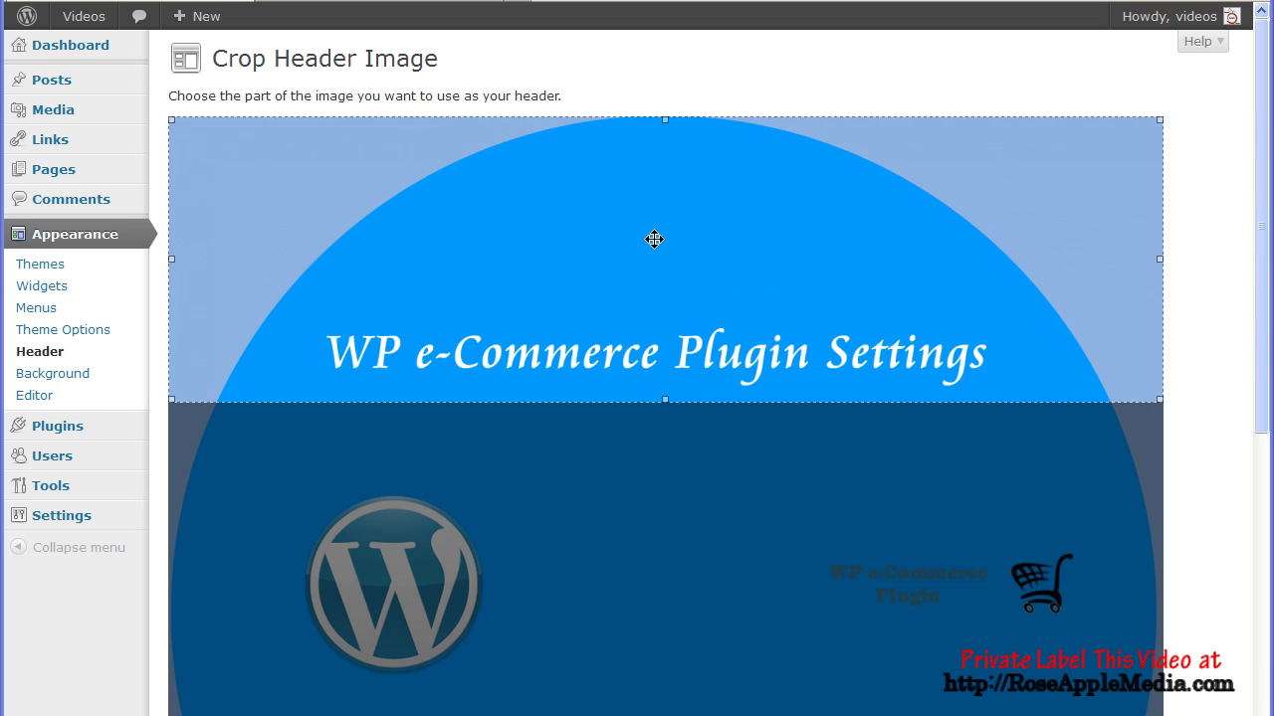
Step: Crop dvd.png to the band around the 'WP e-Commerce Plugin Settings' title and publish it
{"action": "mouse_move", "coordinate": [651, 239]}
{"action": "left_mouse_down"}
{"action": "mouse_move", "coordinate": [640, 467]}
{"action": "mouse_move", "coordinate": [640, 321]}
{"action": "mouse_move", "coordinate": [681, 309]}
{"action": "left_mouse_up"}
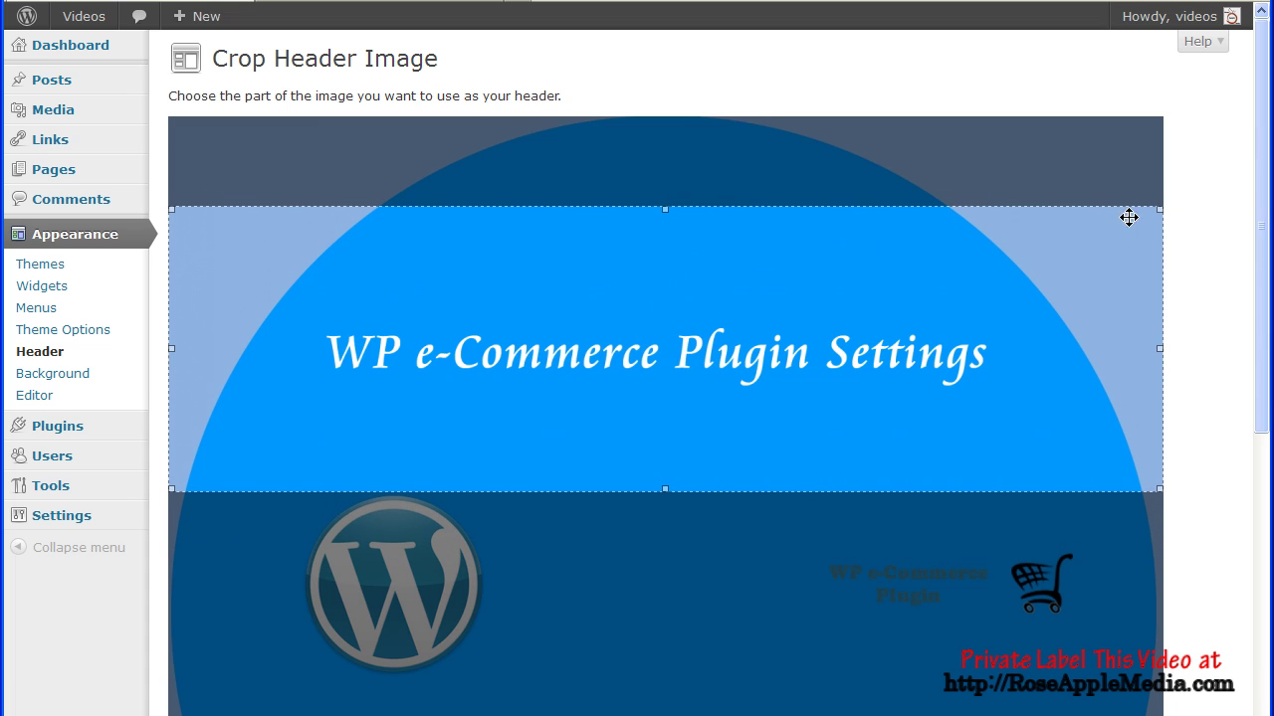
{"action": "left_click_drag", "start_coordinate": [1158, 212], "coordinate": [1051, 233]}
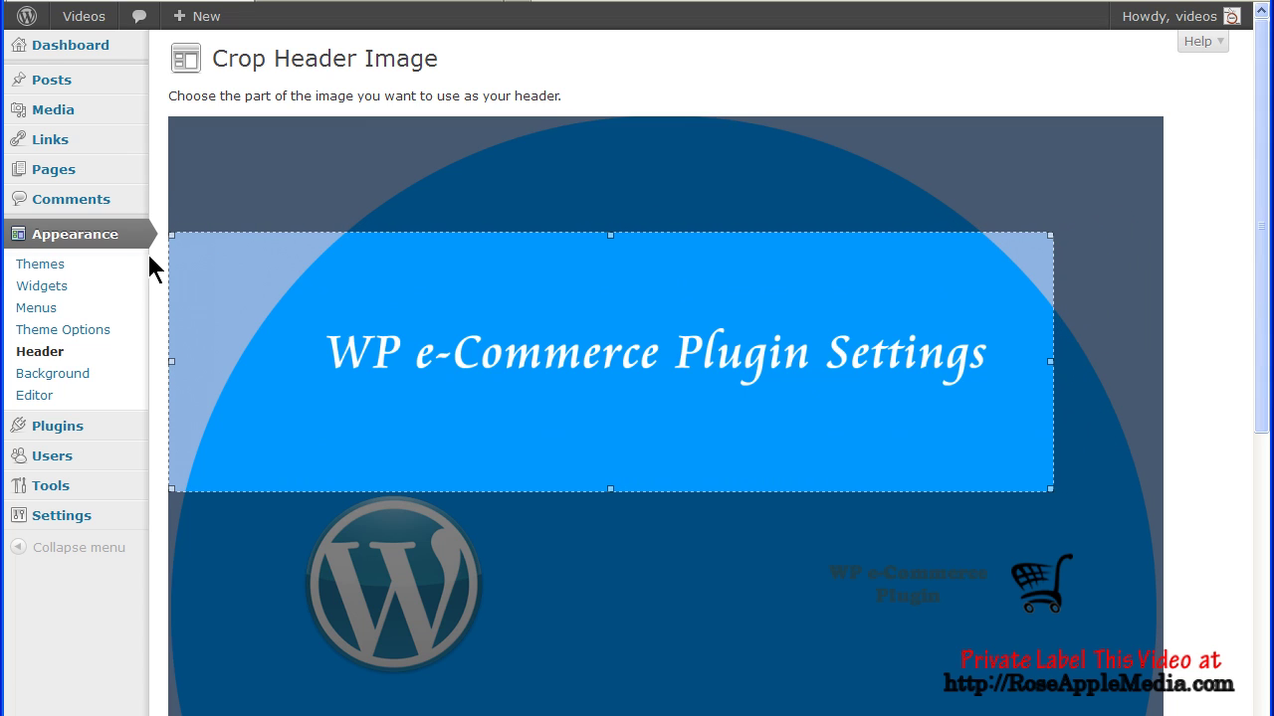
{"action": "left_click_drag", "start_coordinate": [171, 233], "coordinate": [219, 256]}
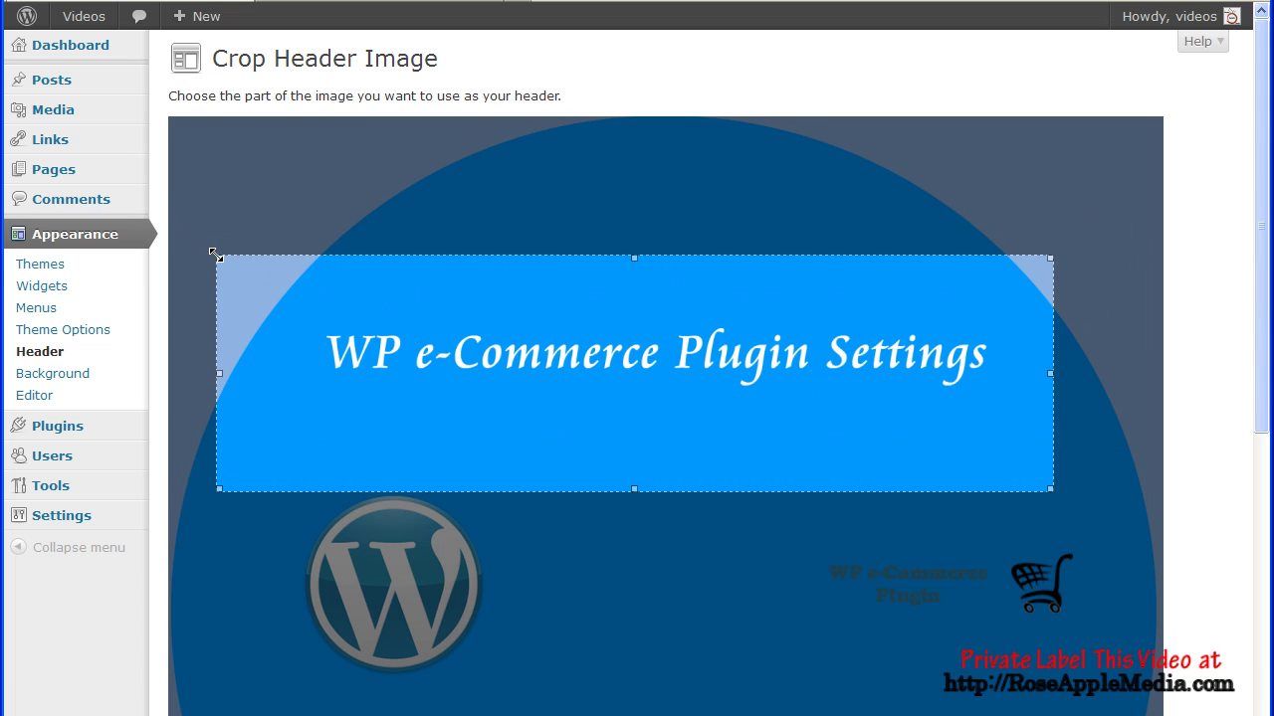
{"action": "mouse_move", "coordinate": [367, 321]}
{"action": "left_mouse_down"}
{"action": "mouse_move", "coordinate": [398, 336]}
{"action": "mouse_move", "coordinate": [397, 322]}
{"action": "left_mouse_up"}
{"action": "scroll", "coordinate": [474, 571], "scroll_direction": "down", "scroll_amount": 2}
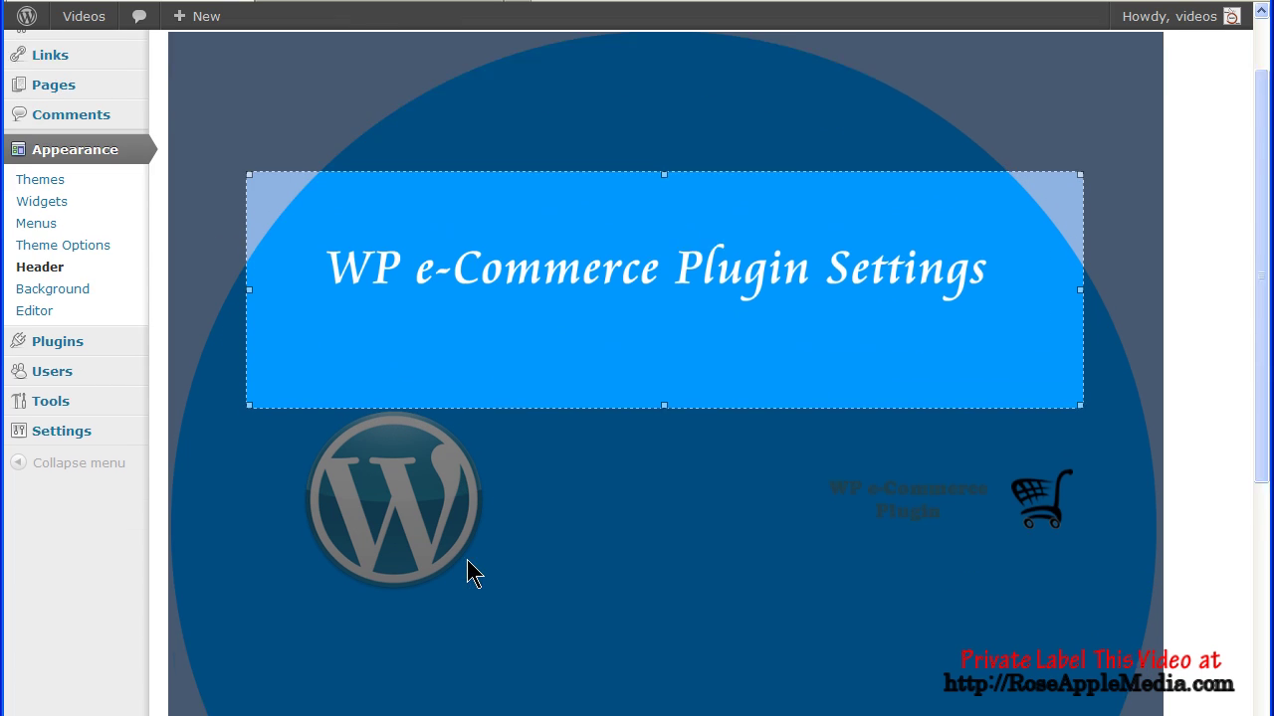
{"action": "scroll", "coordinate": [477, 557], "scroll_direction": "down", "scroll_amount": 2}
{"action": "scroll", "coordinate": [474, 557], "scroll_direction": "down", "scroll_amount": 4}
{"action": "scroll", "coordinate": [475, 557], "scroll_direction": "down", "scroll_amount": 2}
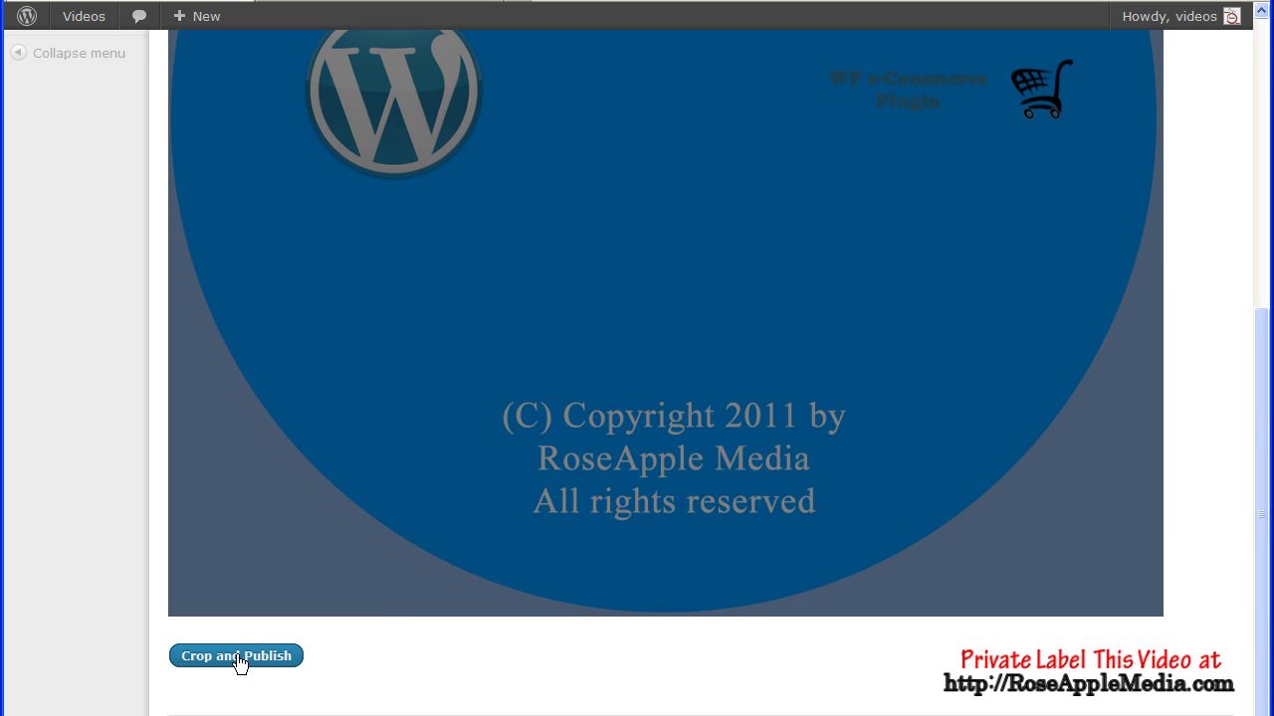
{"action": "left_click", "coordinate": [239, 659]}
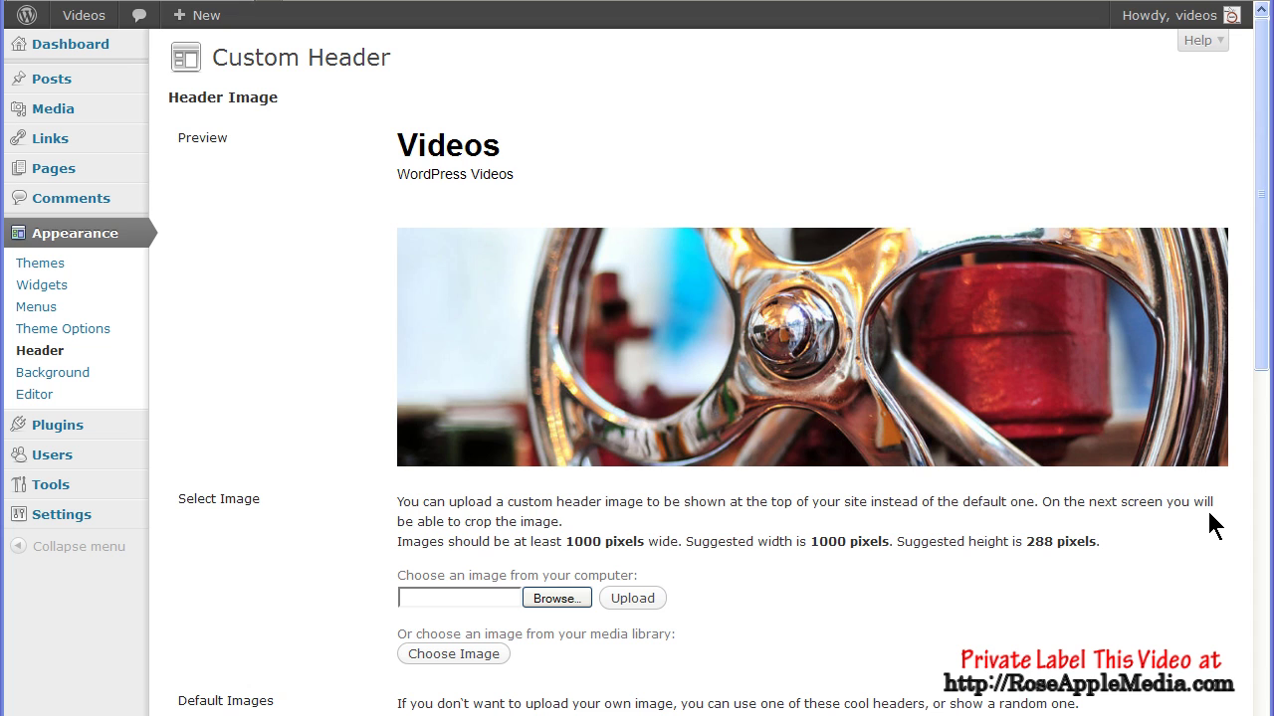
{"action": "scroll", "coordinate": [1209, 514], "scroll_direction": "down", "scroll_amount": 3}
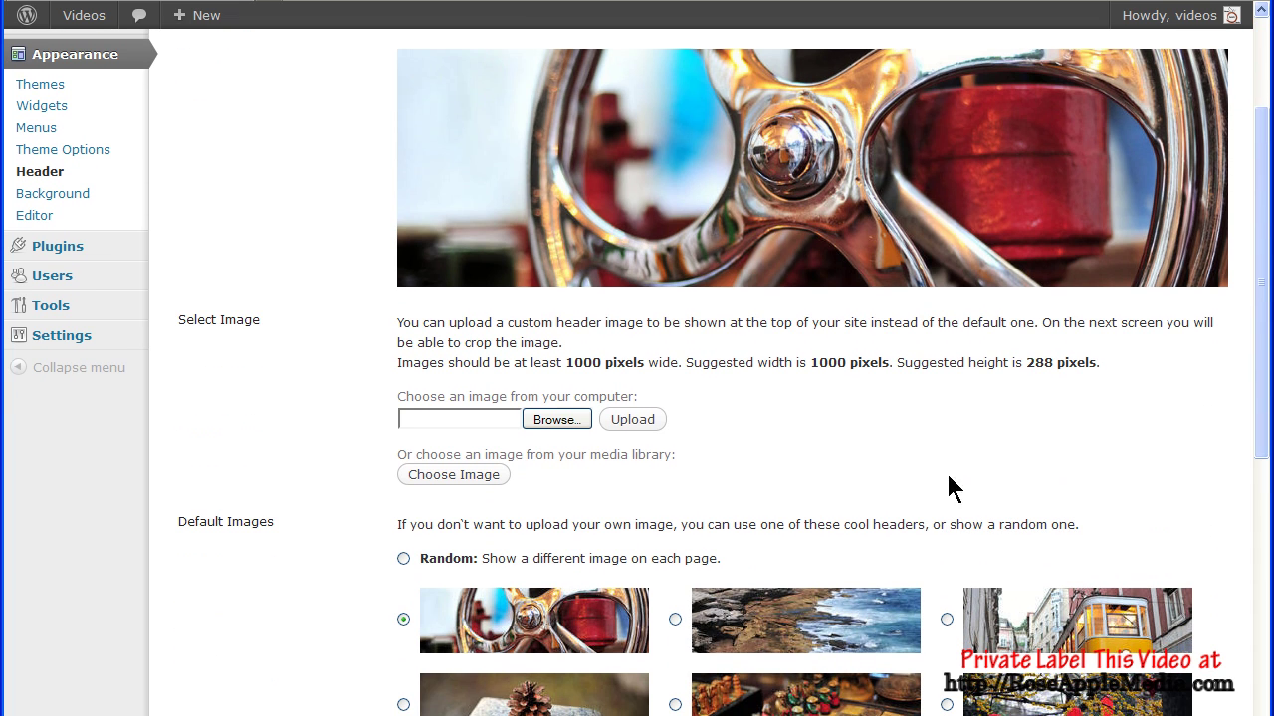
Step: Set the rope photo from the media library as header, cropped around the rope and chain
{"action": "left_click", "coordinate": [473, 478]}
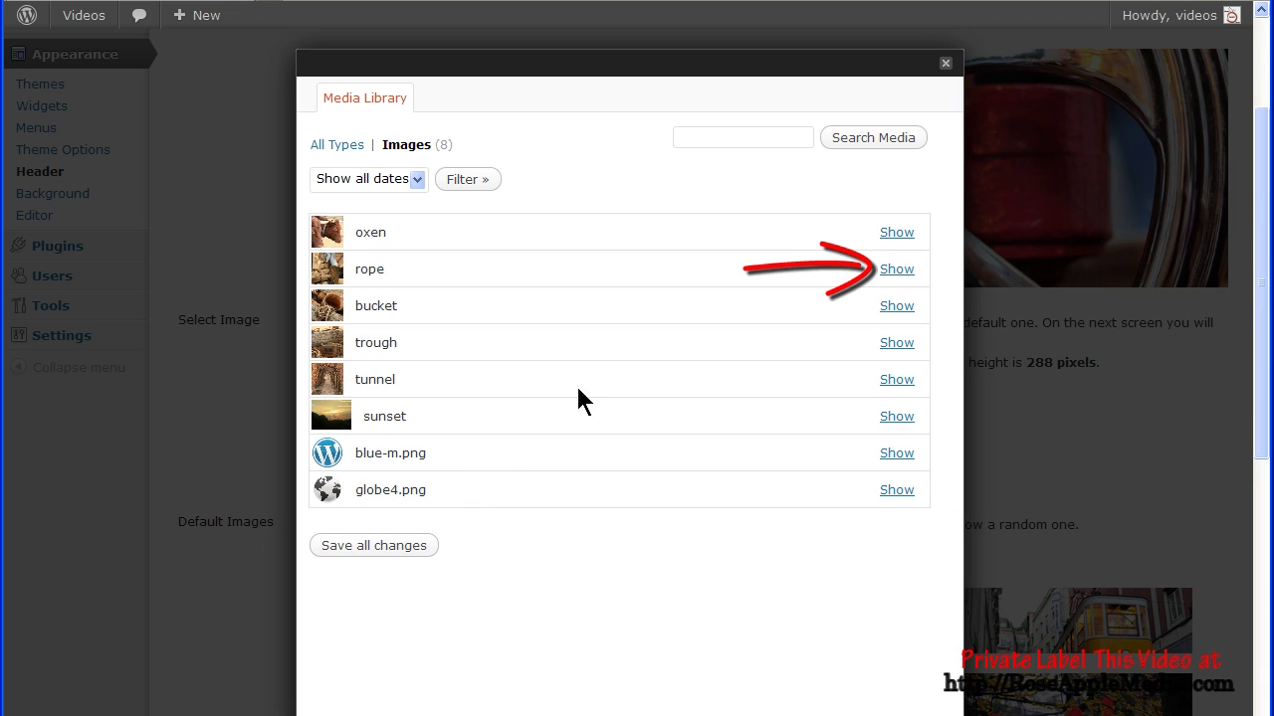
{"action": "left_click", "coordinate": [892, 271]}
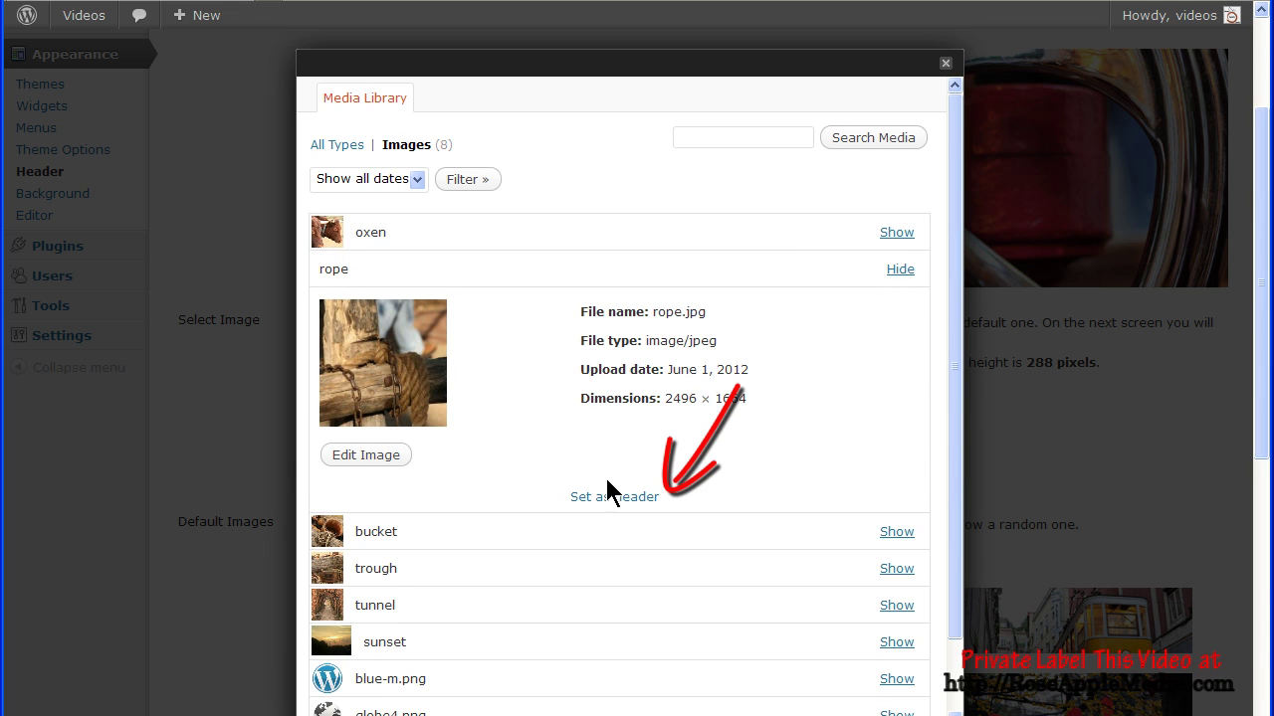
{"action": "left_click", "coordinate": [608, 493]}
{"action": "left_click_drag", "start_coordinate": [654, 276], "coordinate": [654, 461]}
{"action": "scroll", "coordinate": [160, 444], "scroll_direction": "down", "scroll_amount": 3}
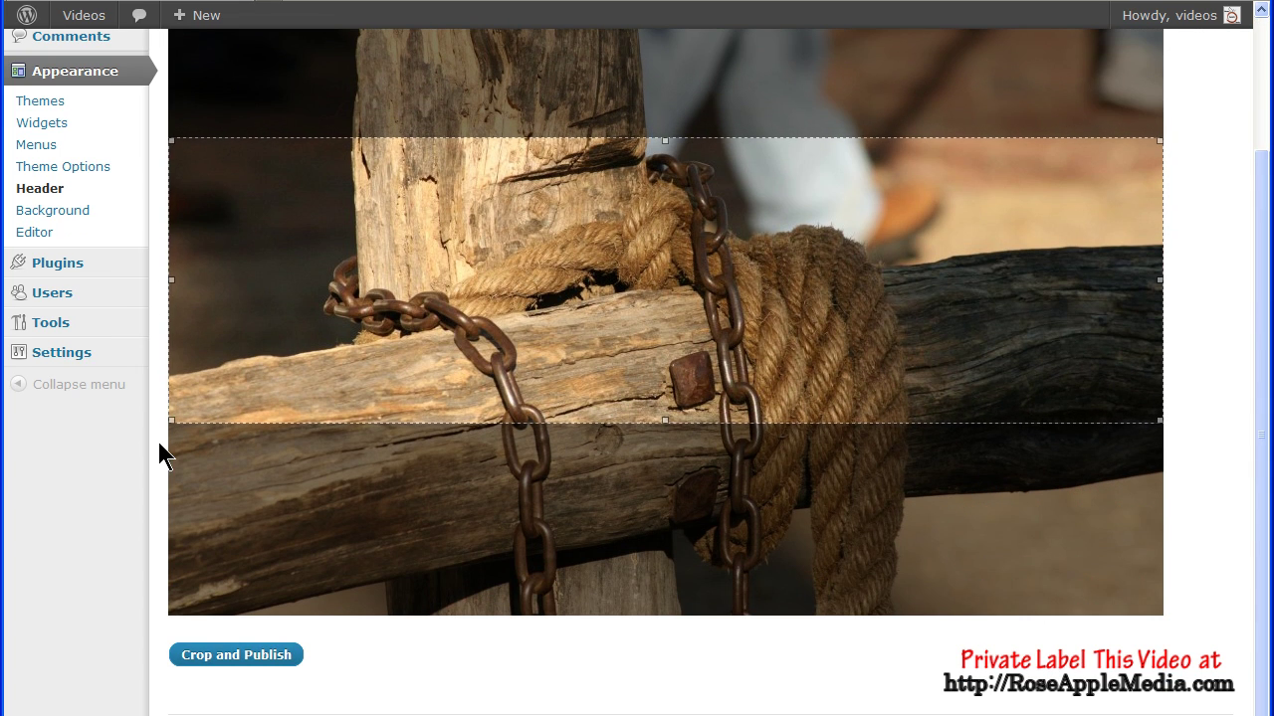
{"action": "left_click", "coordinate": [200, 655]}
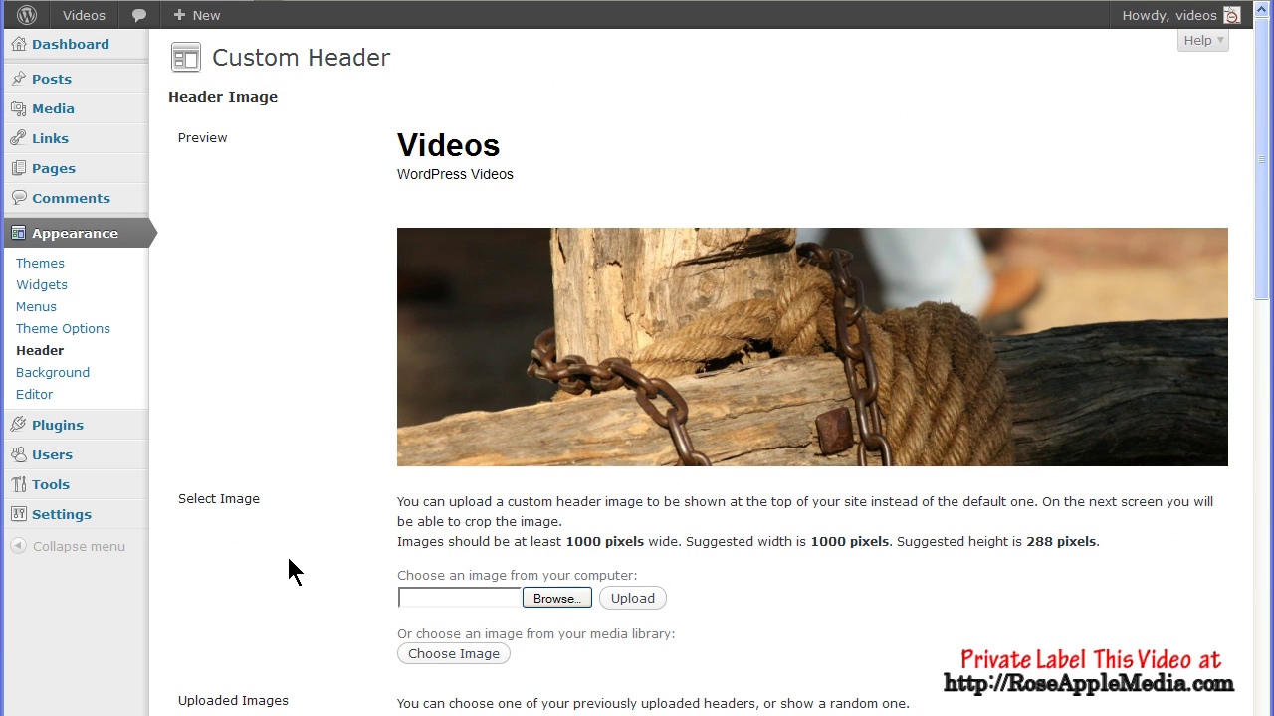
Step: Try the weathered plank header, then random rotation of uploaded headers
{"action": "scroll", "coordinate": [285, 567], "scroll_direction": "down", "scroll_amount": 5}
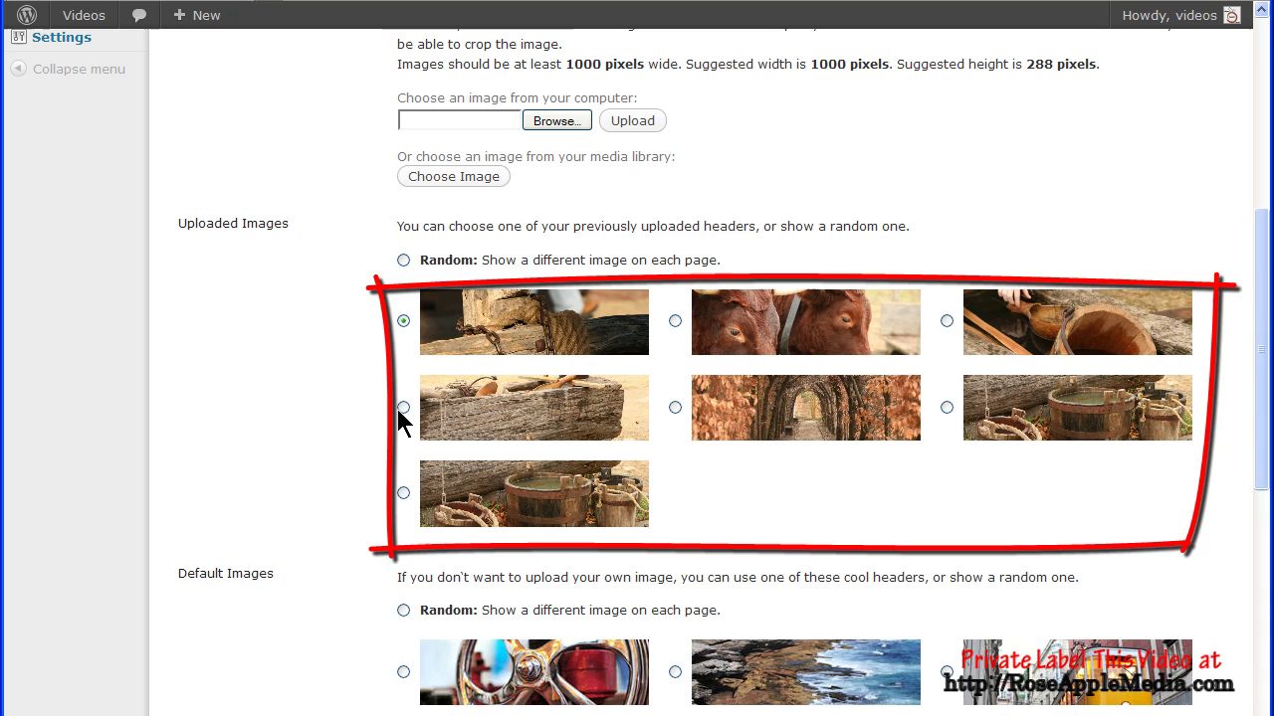
{"action": "left_click", "coordinate": [403, 407]}
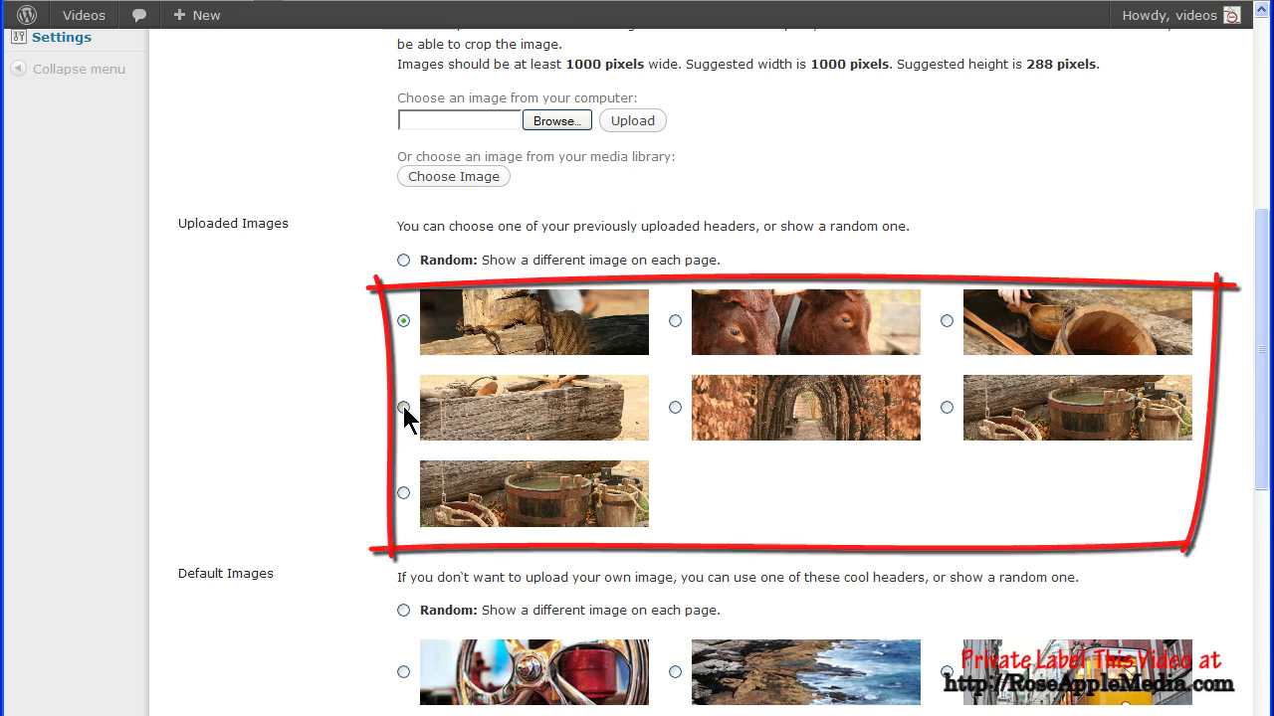
{"action": "left_click", "coordinate": [403, 260]}
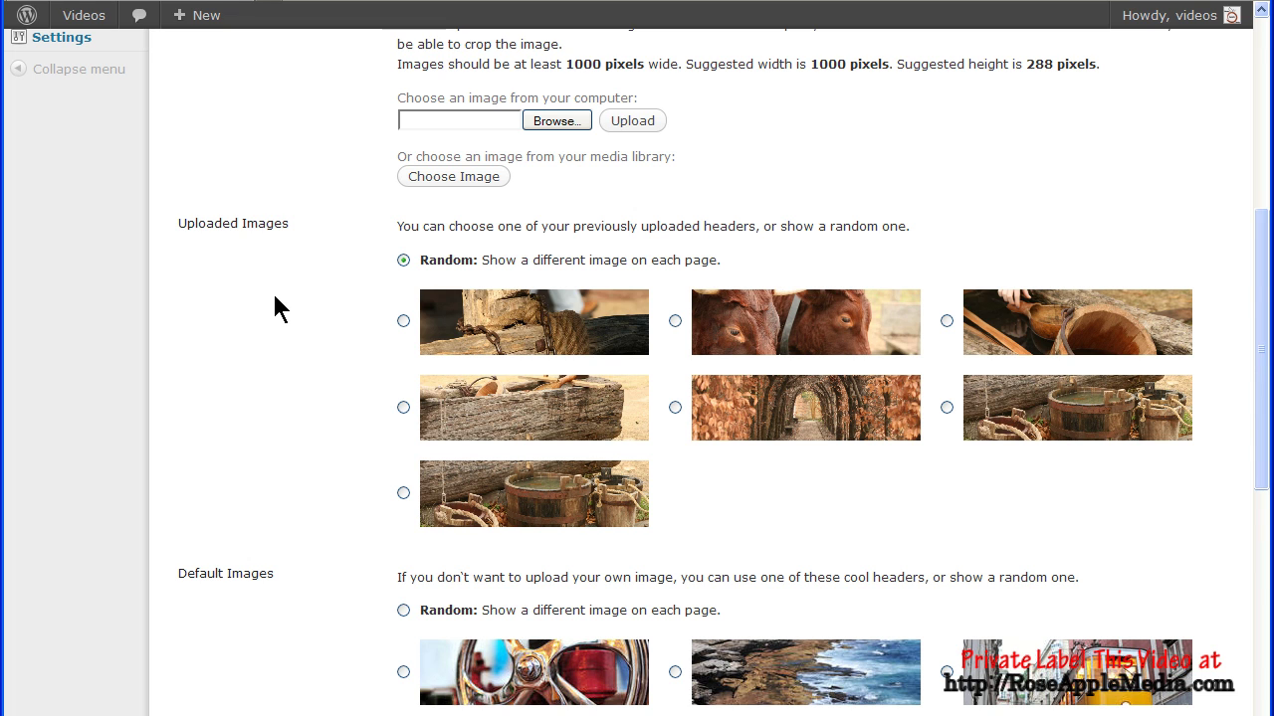
Step: Try the car wheel and pinecone default header images
{"action": "scroll", "coordinate": [275, 307], "scroll_direction": "down", "scroll_amount": 2}
{"action": "scroll", "coordinate": [275, 307], "scroll_direction": "down", "scroll_amount": 3}
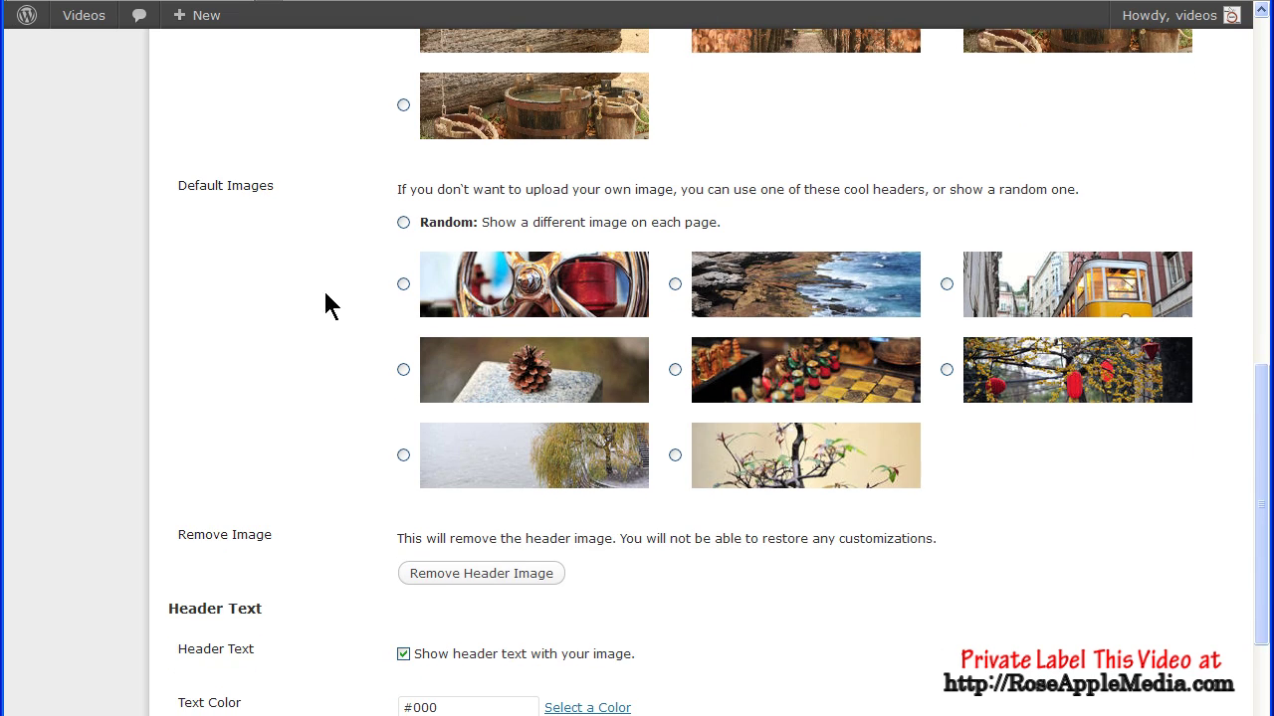
{"action": "left_click", "coordinate": [403, 284]}
{"action": "left_click", "coordinate": [403, 369]}
{"action": "scroll", "coordinate": [229, 334], "scroll_direction": "down", "scroll_amount": 1}
{"action": "scroll", "coordinate": [249, 338], "scroll_direction": "down", "scroll_amount": 2}
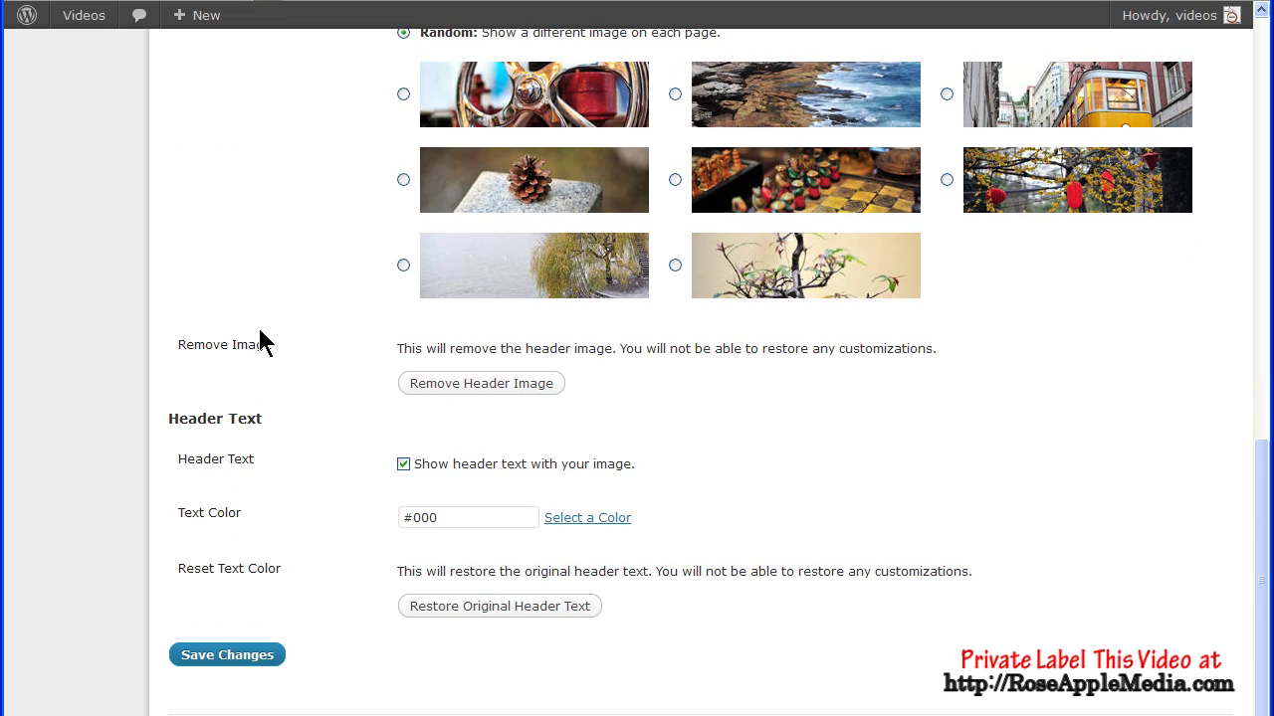
Step: Remove the header image, untick 'Show header text with your image' and save
{"action": "left_click", "coordinate": [455, 388]}
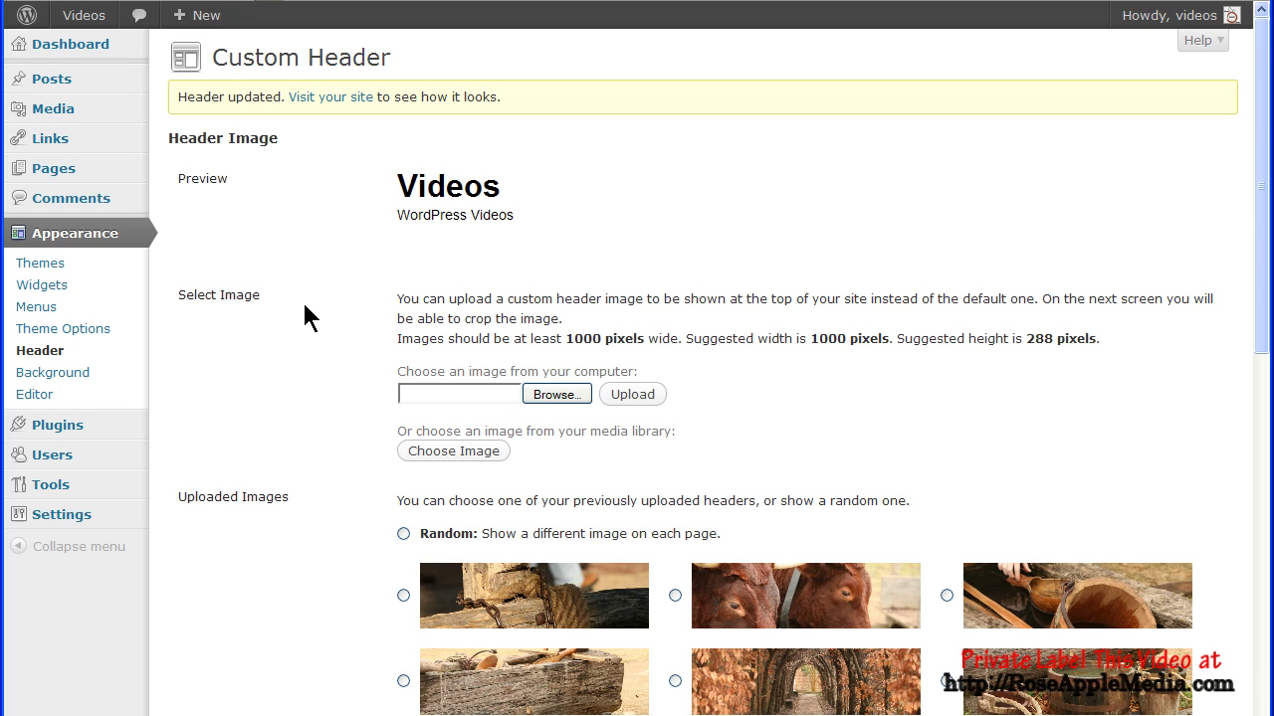
{"action": "scroll", "coordinate": [305, 316], "scroll_direction": "down", "scroll_amount": 1}
{"action": "scroll", "coordinate": [305, 316], "scroll_direction": "down", "scroll_amount": 4}
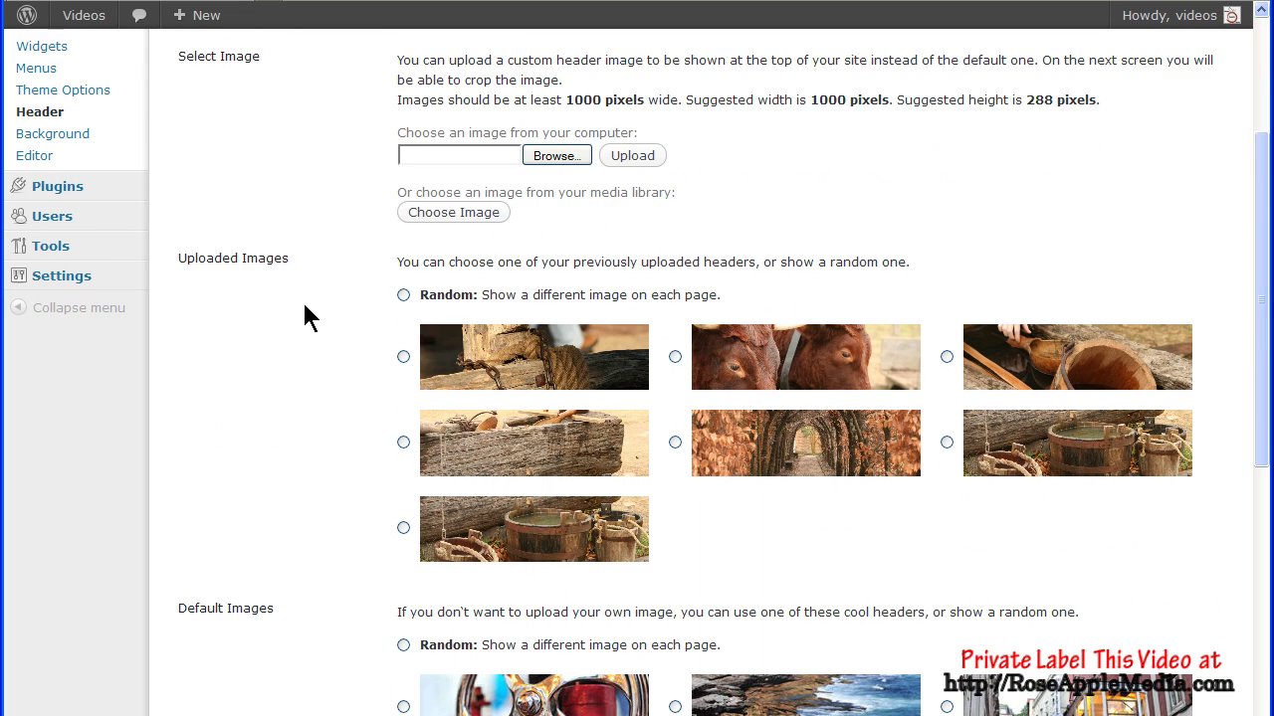
{"action": "scroll", "coordinate": [305, 317], "scroll_direction": "down", "scroll_amount": 5}
{"action": "scroll", "coordinate": [305, 316], "scroll_direction": "down", "scroll_amount": 4}
{"action": "scroll", "coordinate": [304, 317], "scroll_direction": "down", "scroll_amount": 2}
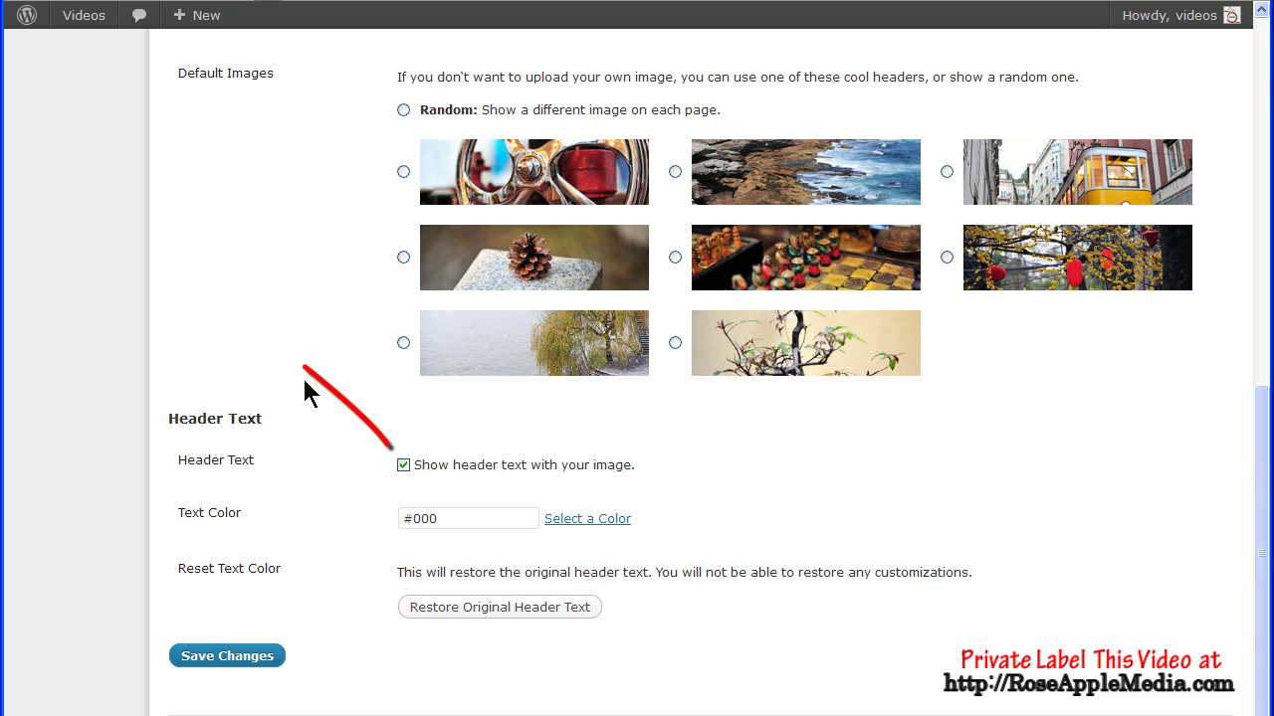
{"action": "left_click", "coordinate": [403, 465]}
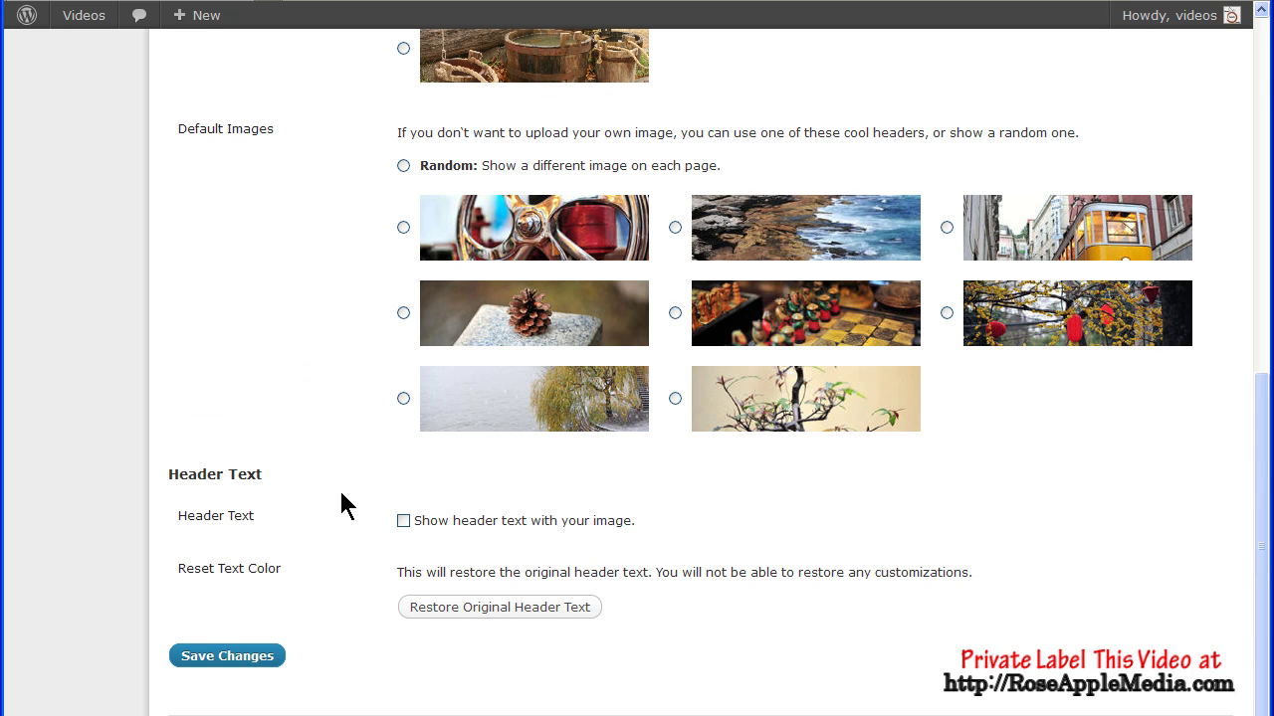
{"action": "left_click", "coordinate": [255, 658]}
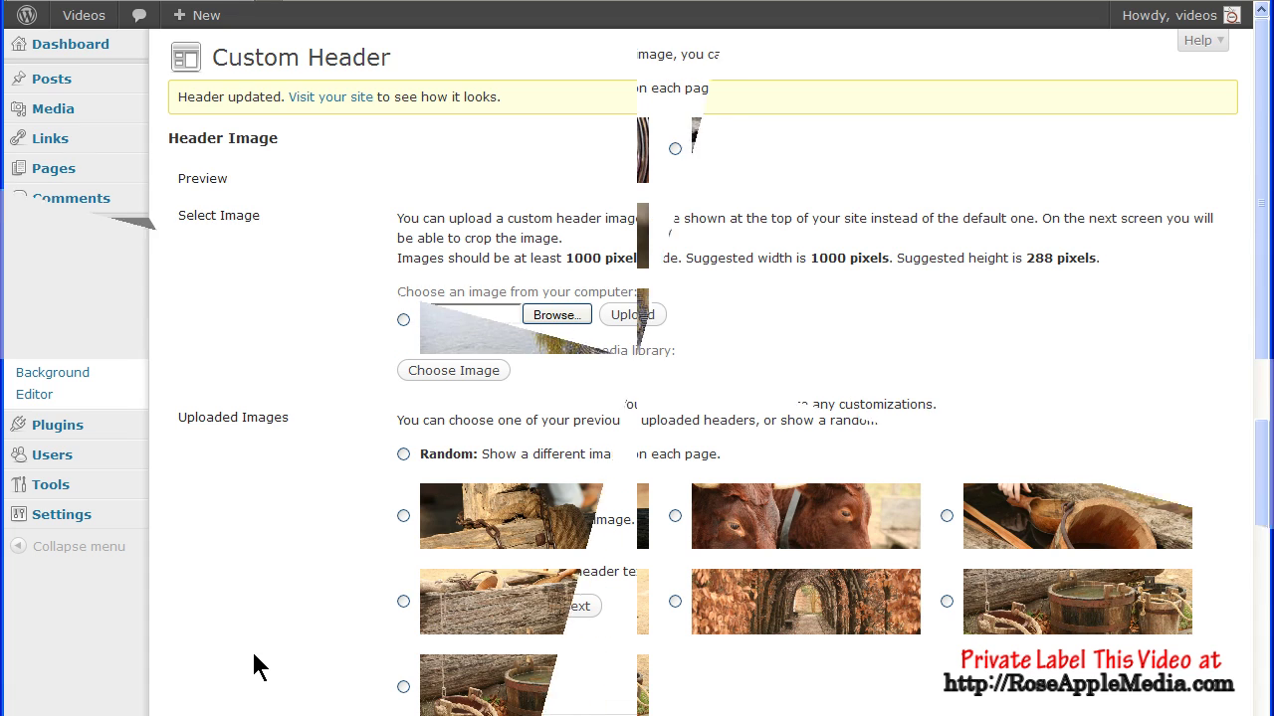
Step: Re-enable the header text, try a teal colour, then restore the original text colour
{"action": "left_click", "coordinate": [403, 520]}
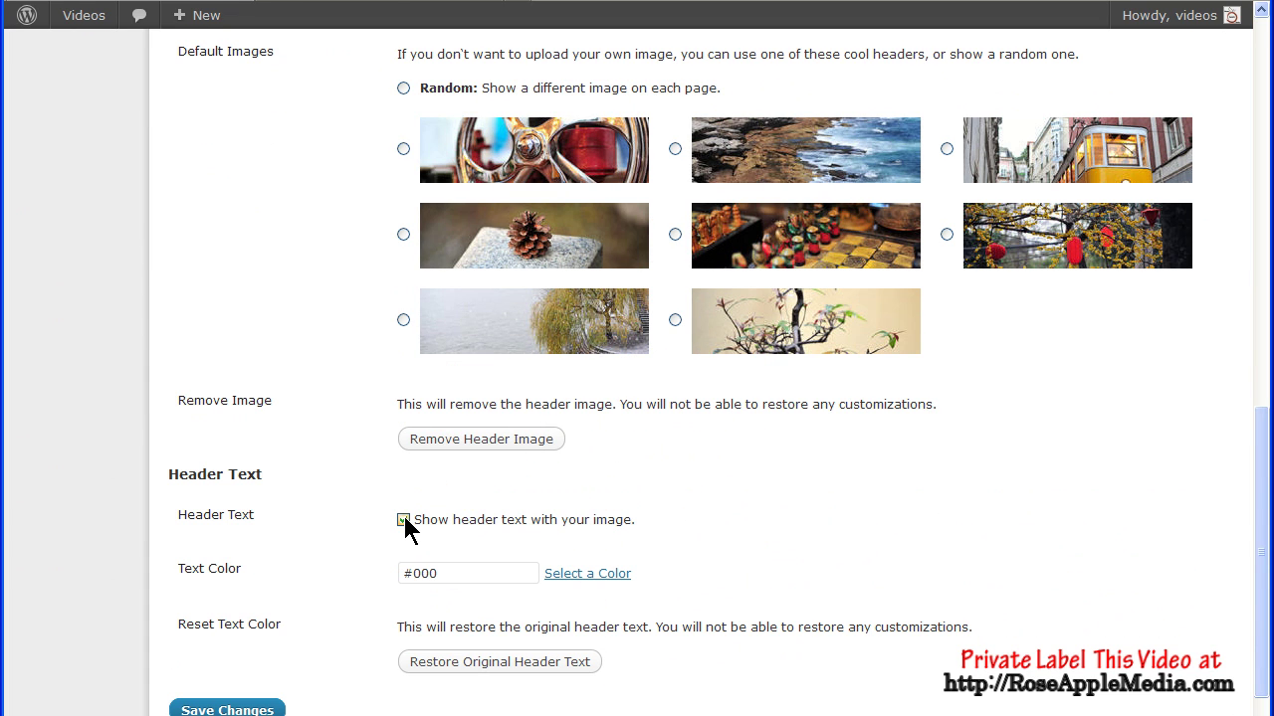
{"action": "left_click_drag", "start_coordinate": [447, 575], "coordinate": [411, 577]}
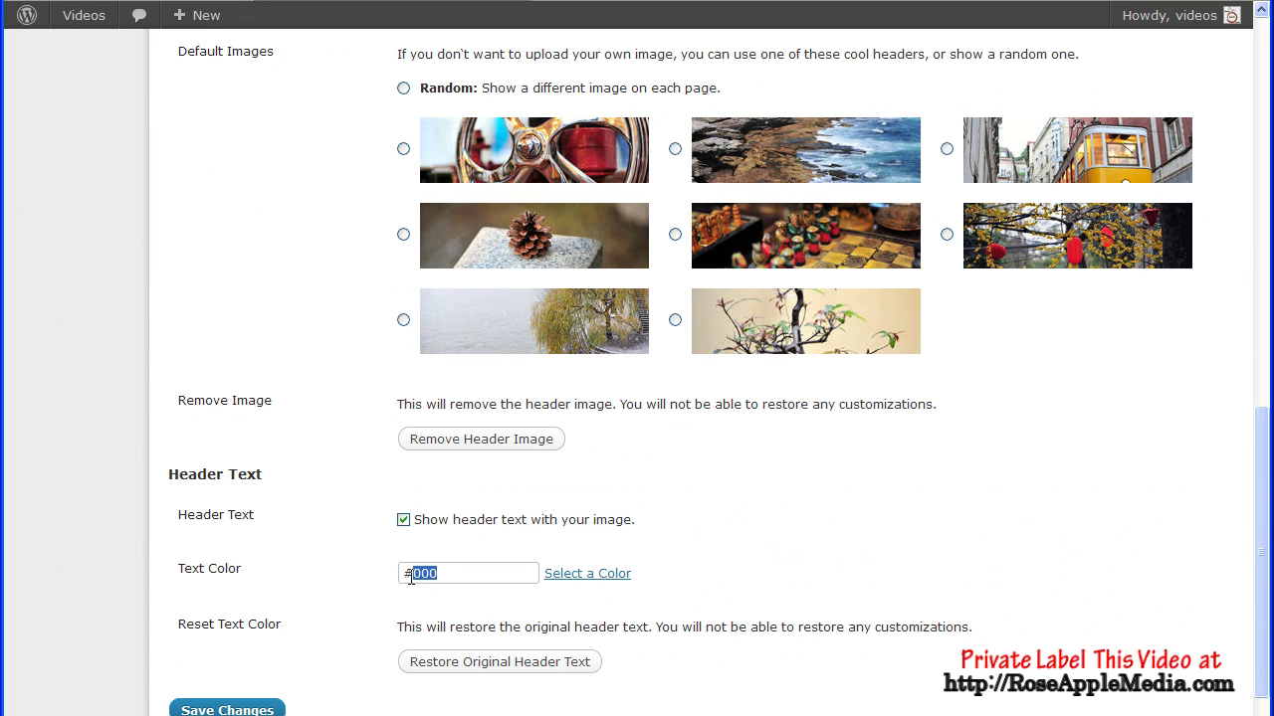
{"action": "left_click", "coordinate": [585, 576]}
{"action": "scroll", "coordinate": [729, 573], "scroll_direction": "down", "scroll_amount": 1}
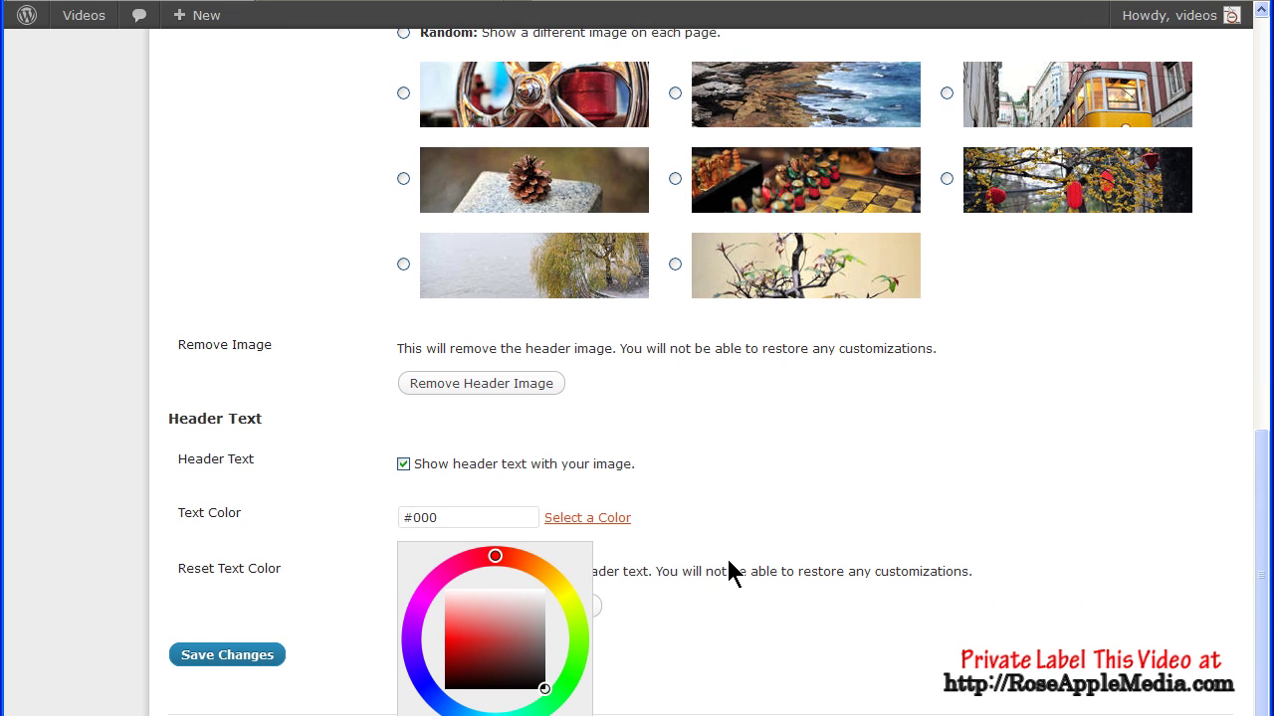
{"action": "mouse_move", "coordinate": [544, 689]}
{"action": "left_mouse_down"}
{"action": "mouse_move", "coordinate": [506, 670]}
{"action": "mouse_move", "coordinate": [512, 654]}
{"action": "mouse_move", "coordinate": [484, 653]}
{"action": "mouse_move", "coordinate": [483, 624]}
{"action": "left_mouse_up"}
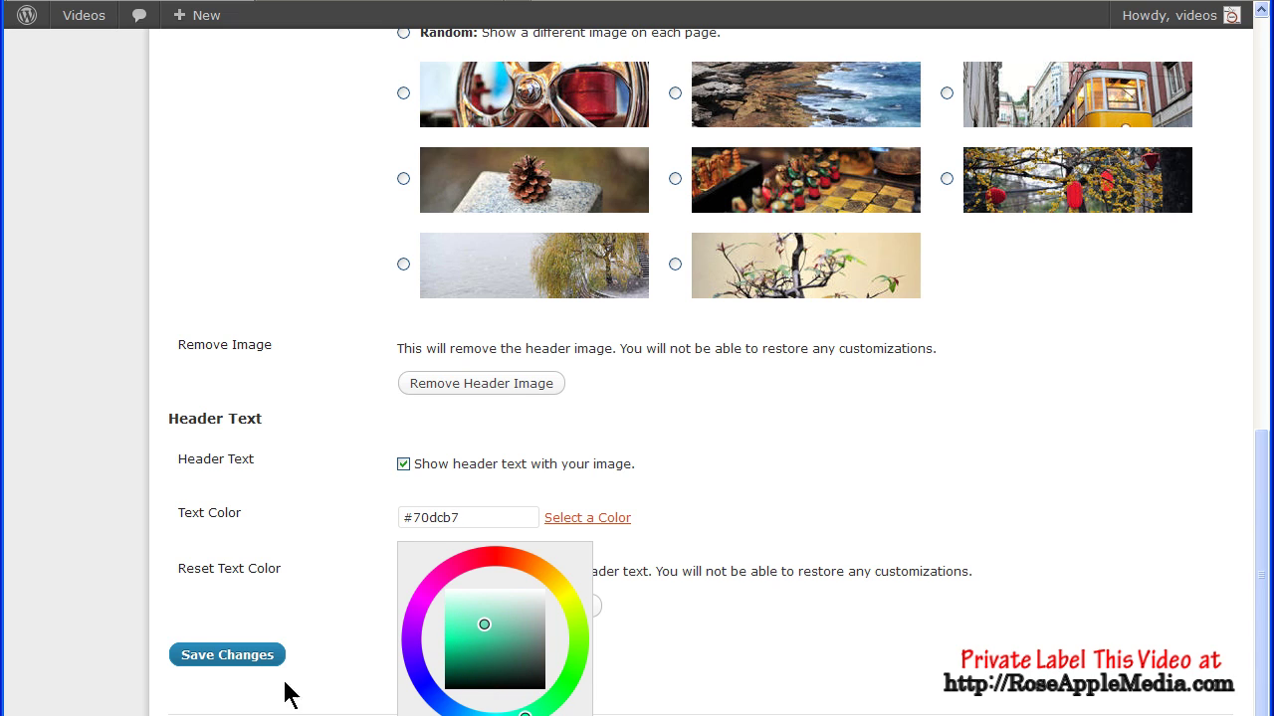
{"action": "left_click", "coordinate": [311, 623]}
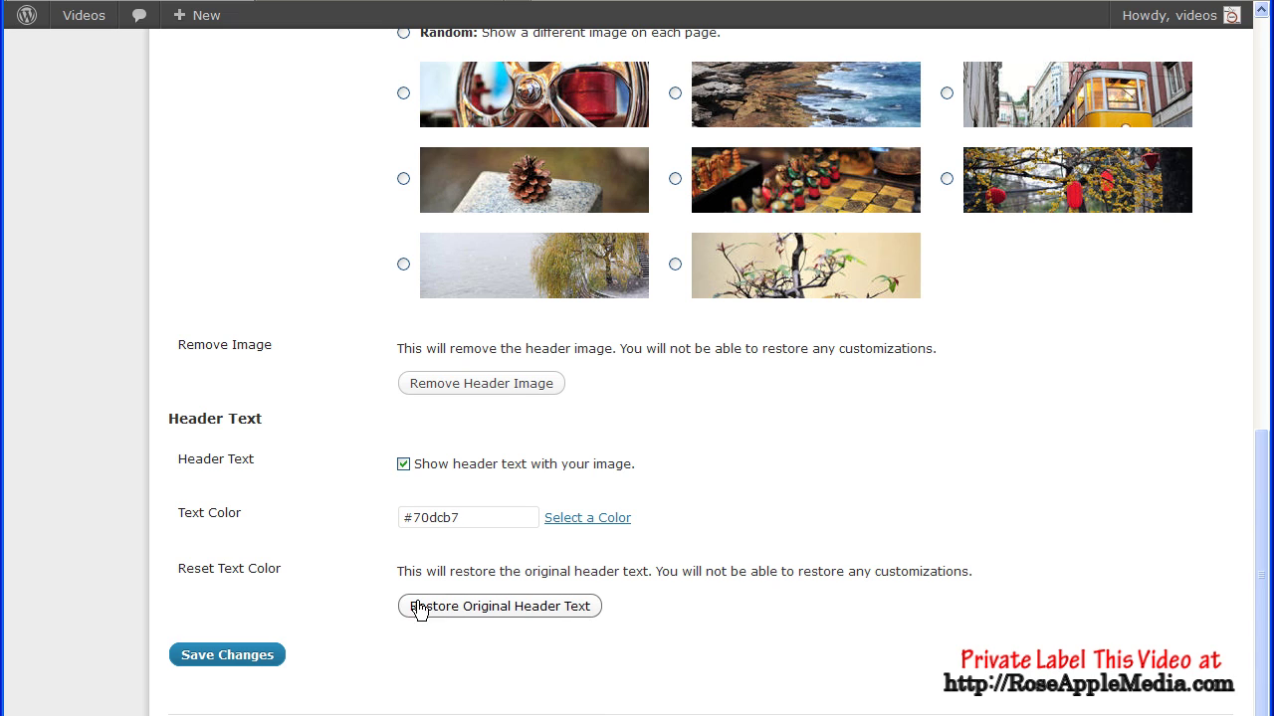
{"action": "left_click", "coordinate": [469, 609]}
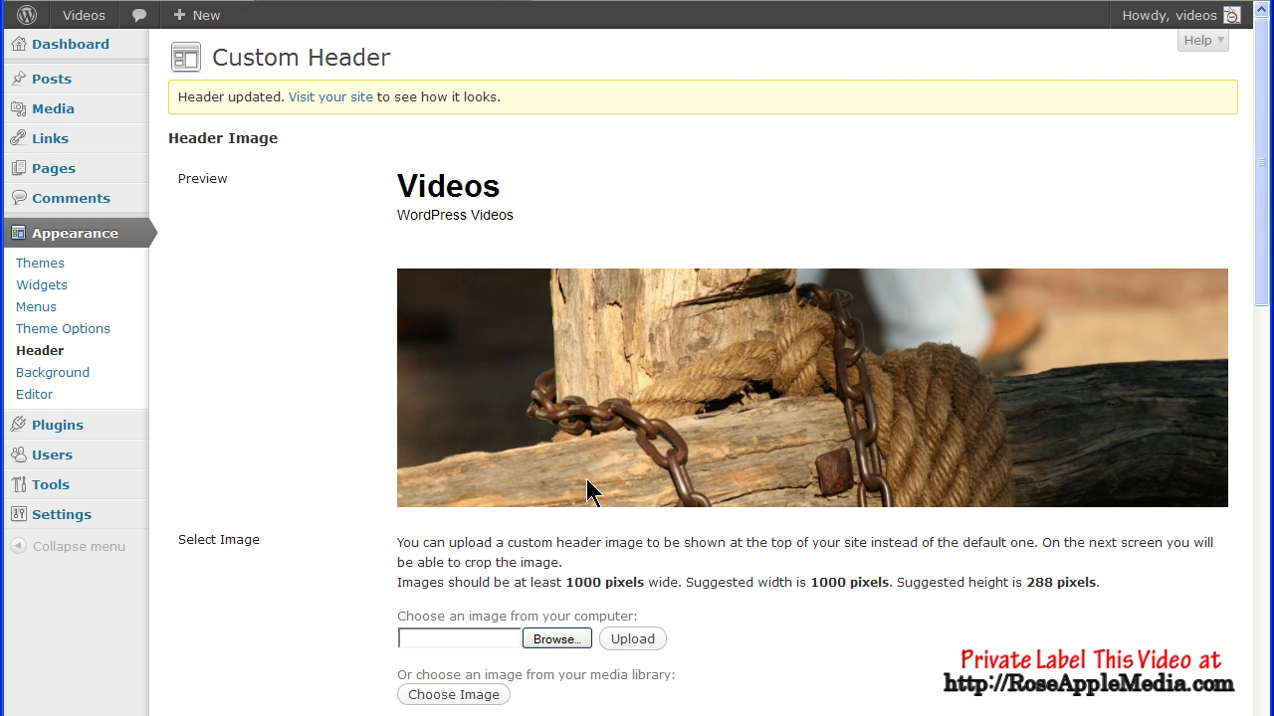
{"action": "scroll", "coordinate": [328, 423], "scroll_direction": "down", "scroll_amount": 2}
{"action": "scroll", "coordinate": [321, 425], "scroll_direction": "down", "scroll_amount": 3}
{"action": "scroll", "coordinate": [322, 426], "scroll_direction": "down", "scroll_amount": 2}
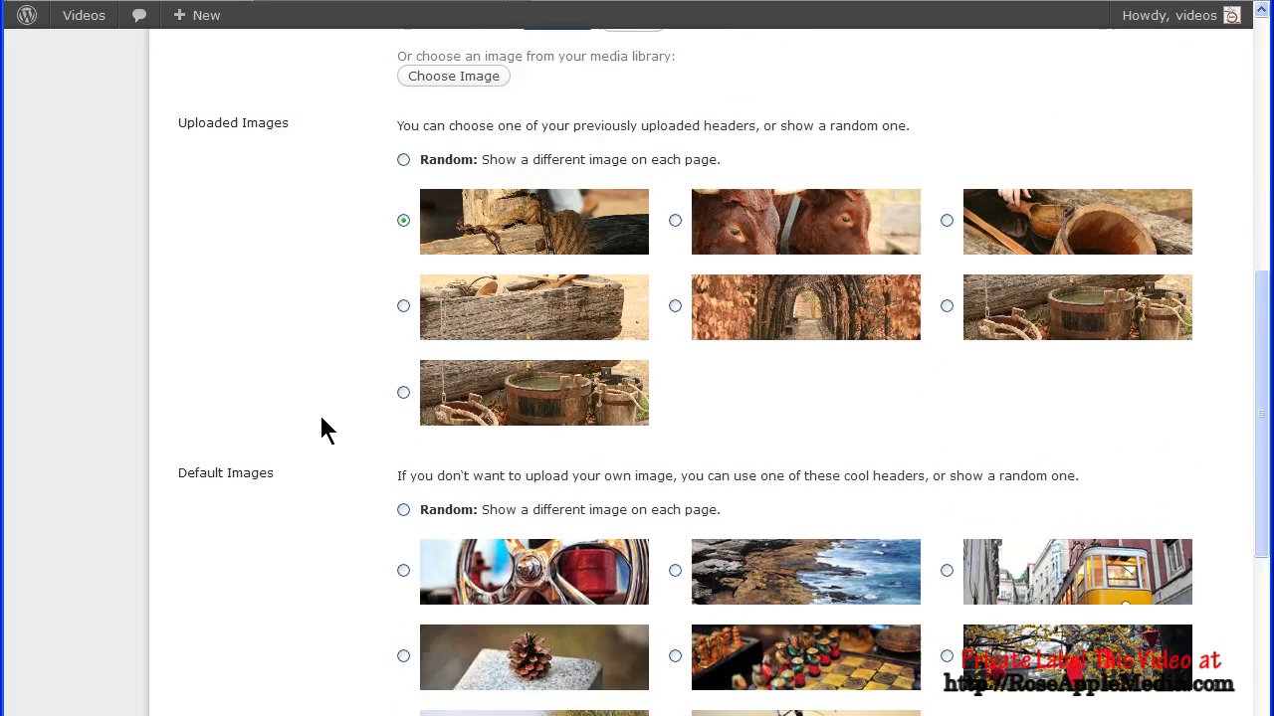
{"action": "scroll", "coordinate": [321, 423], "scroll_direction": "down", "scroll_amount": 3}
{"action": "scroll", "coordinate": [321, 426], "scroll_direction": "down", "scroll_amount": 1}
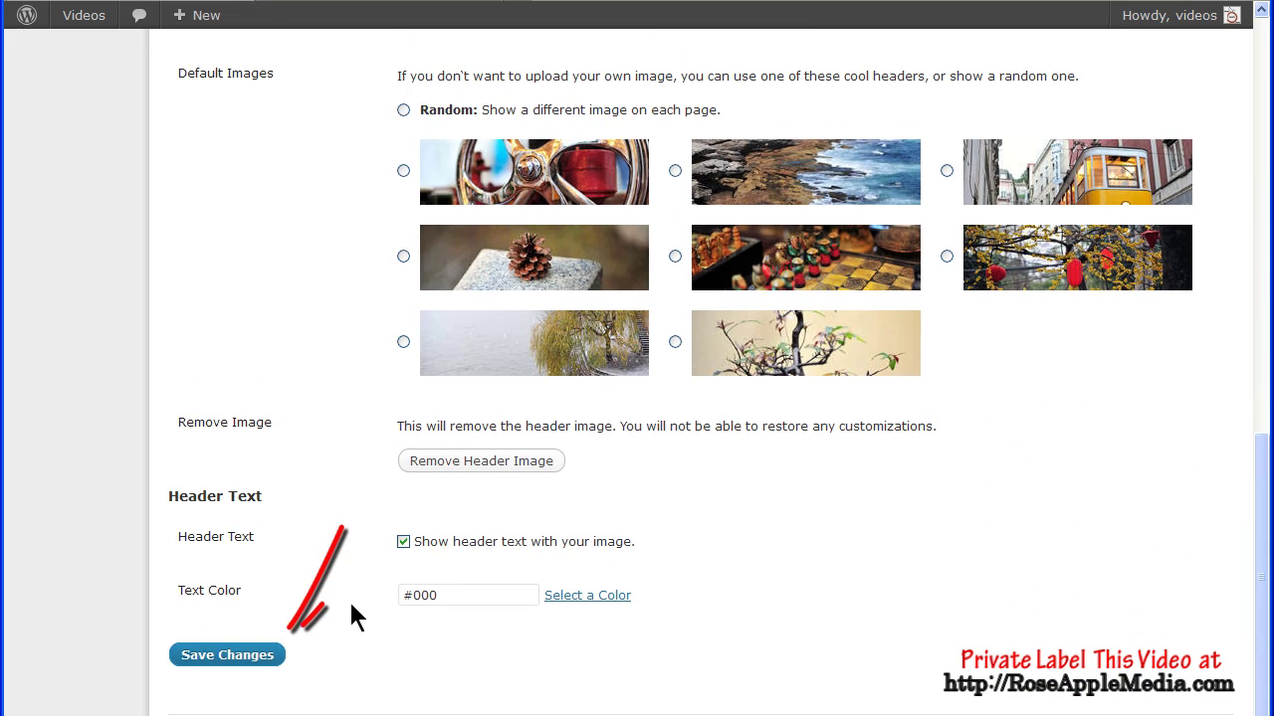